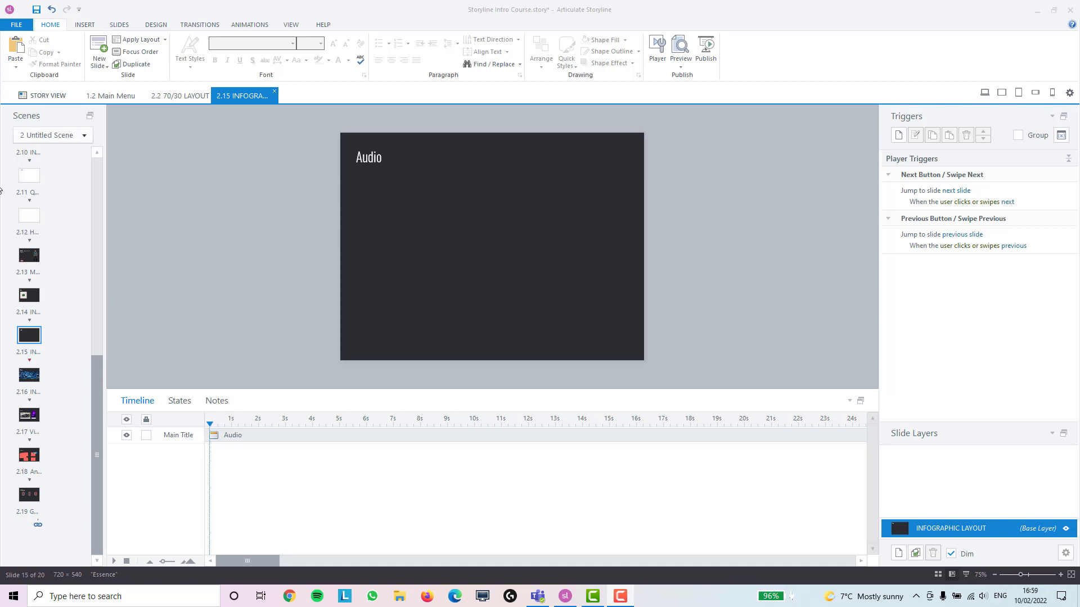
Step: Show the audio source choices for slide 2.15: file, media library, microphone and text-to-speech
click(85, 25)
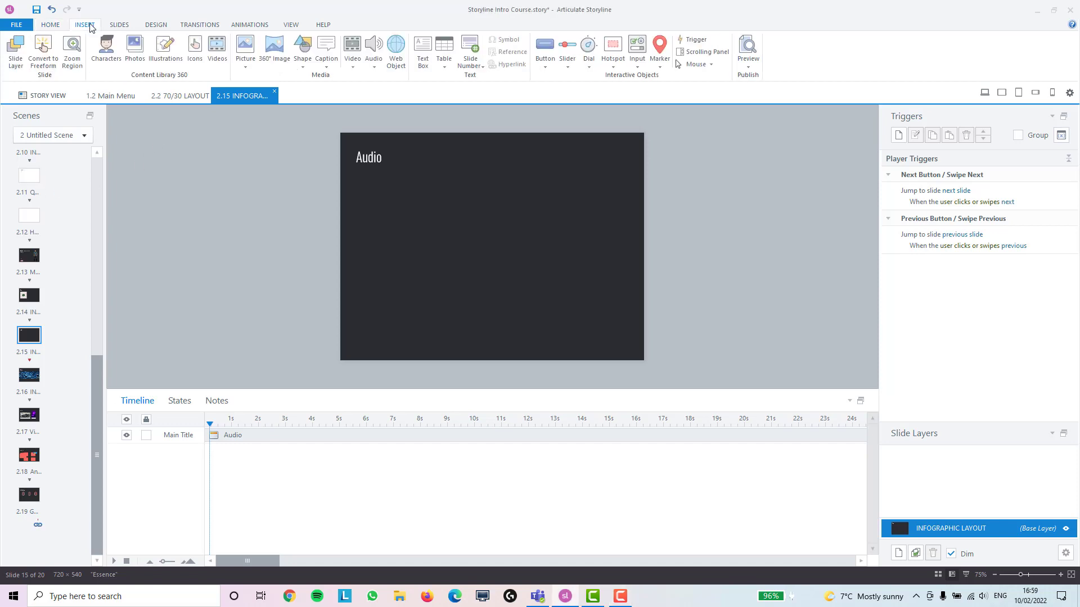
click(377, 68)
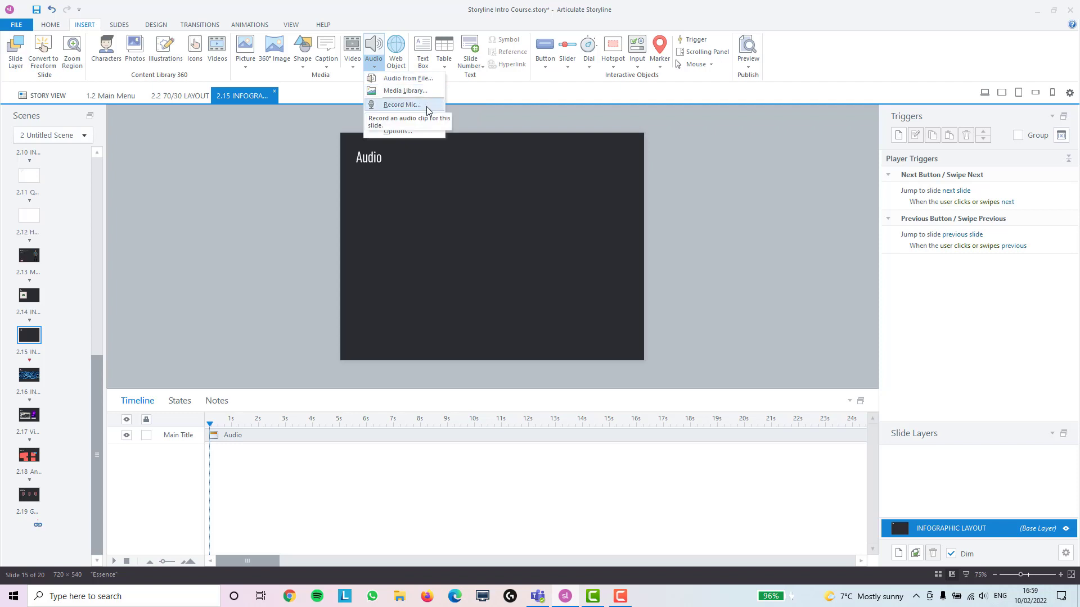
Step: Record a roughly two-second microphone clip and save it to the slide as Audio 1
click(432, 106)
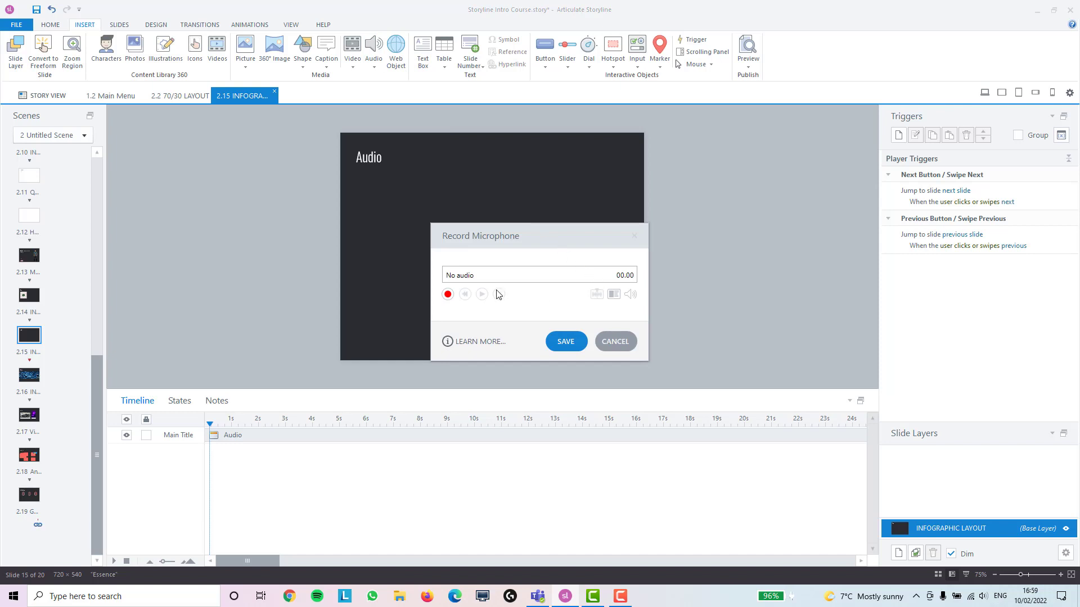
click(448, 296)
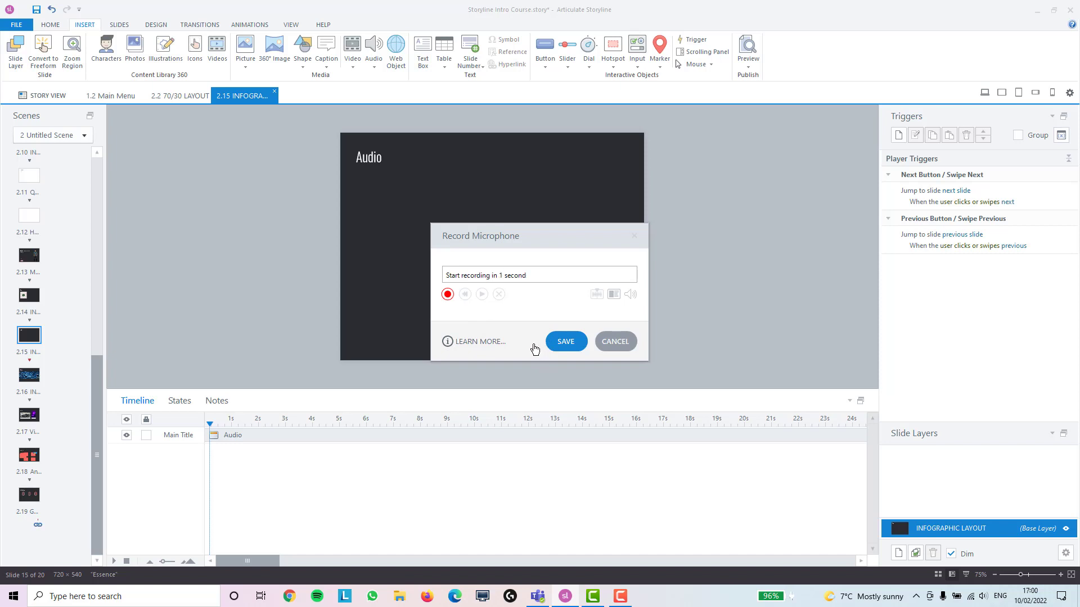
click(567, 343)
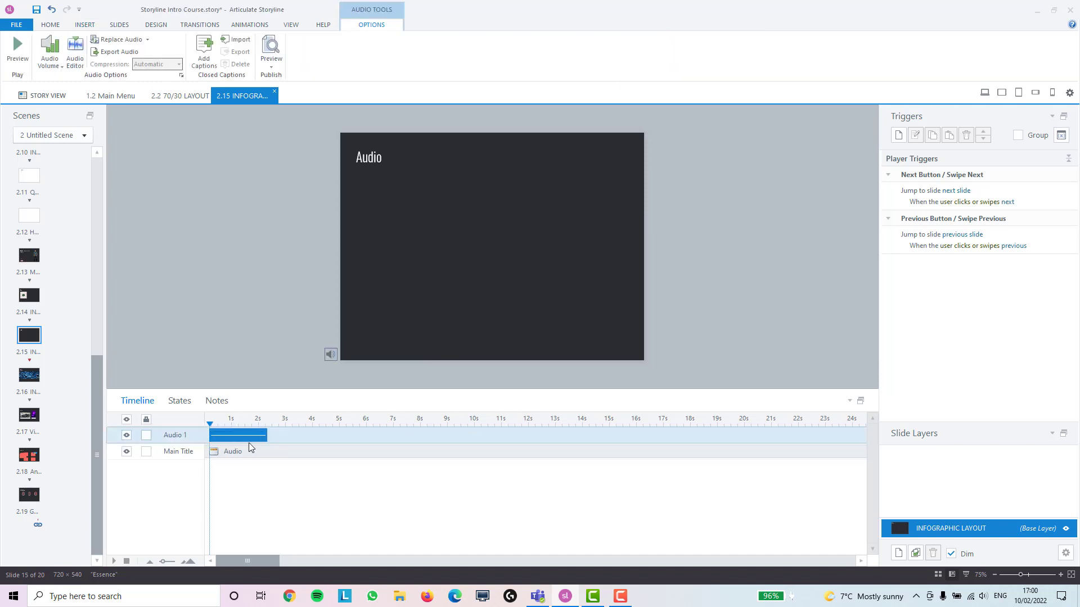
Step: Insert a Text-to-Speech clip reading 'Hello.' in the Joanna (US English) voice
click(85, 25)
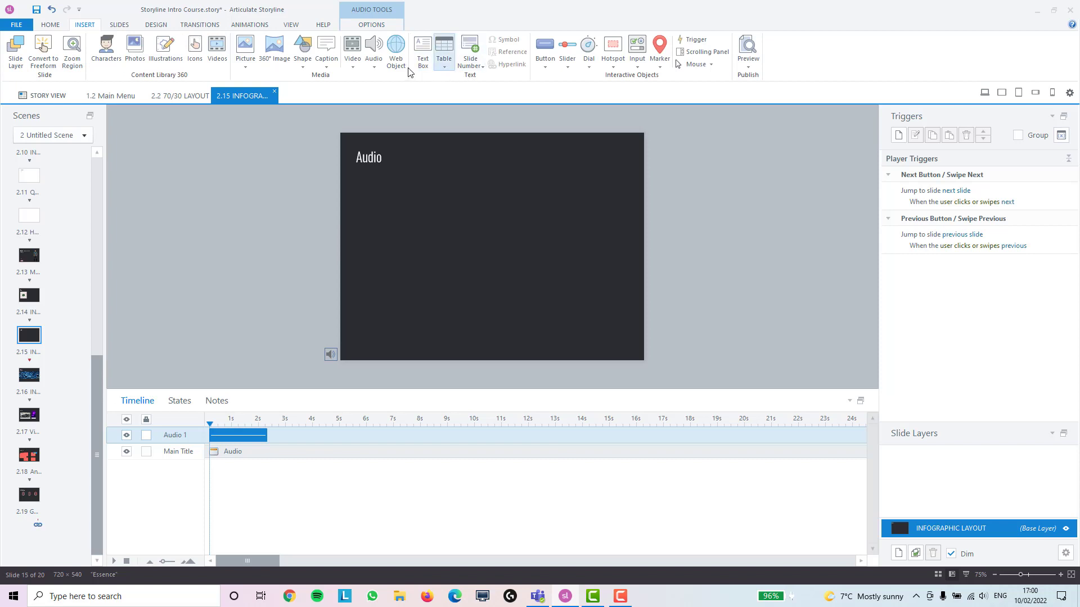
click(374, 65)
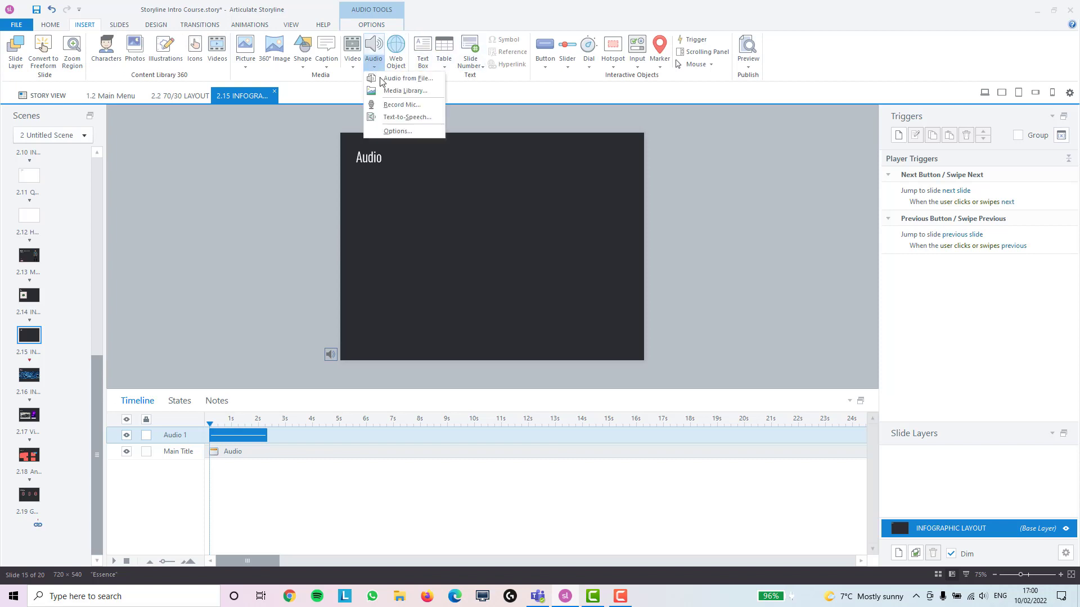
click(414, 117)
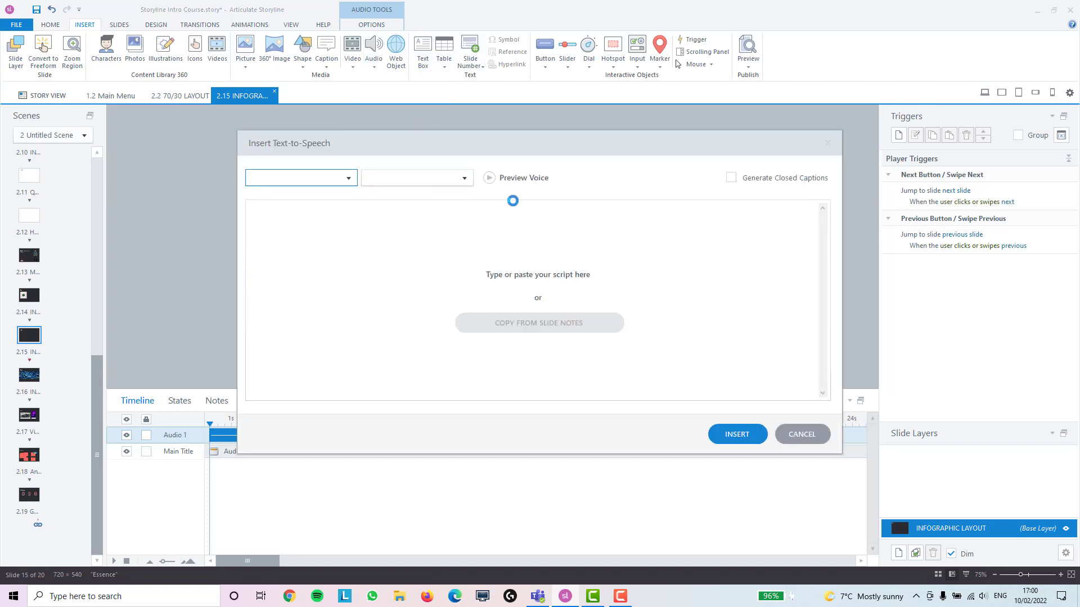
click(490, 180)
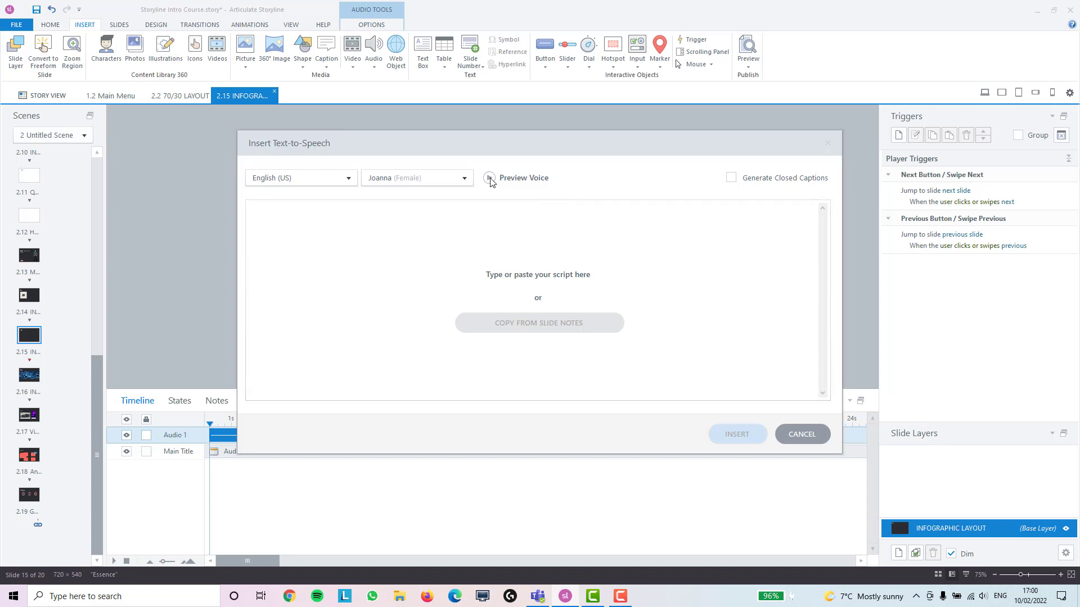
click(358, 259)
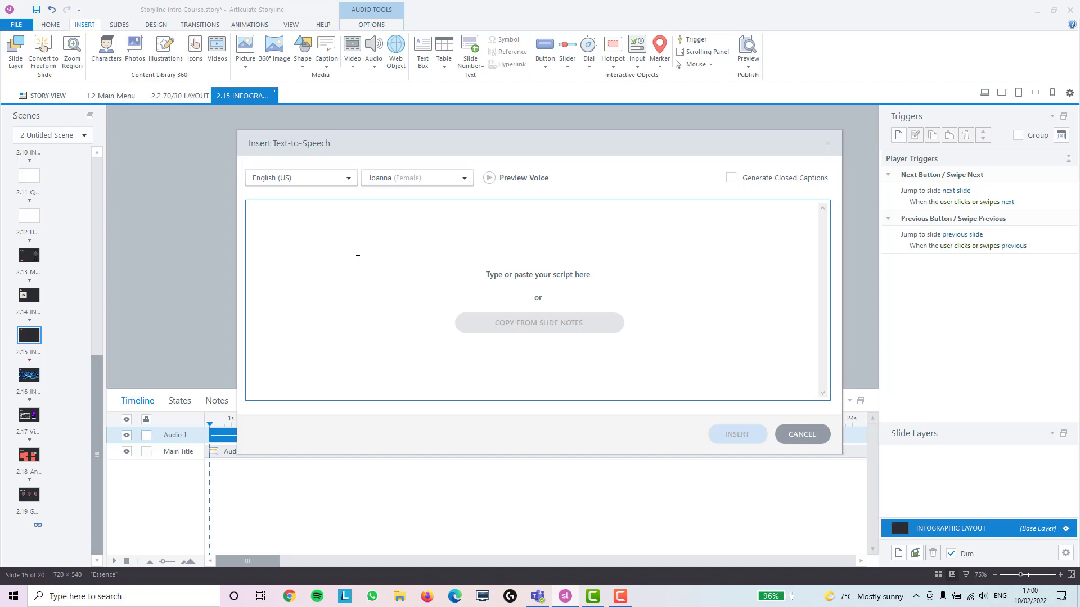
text(Hello.)
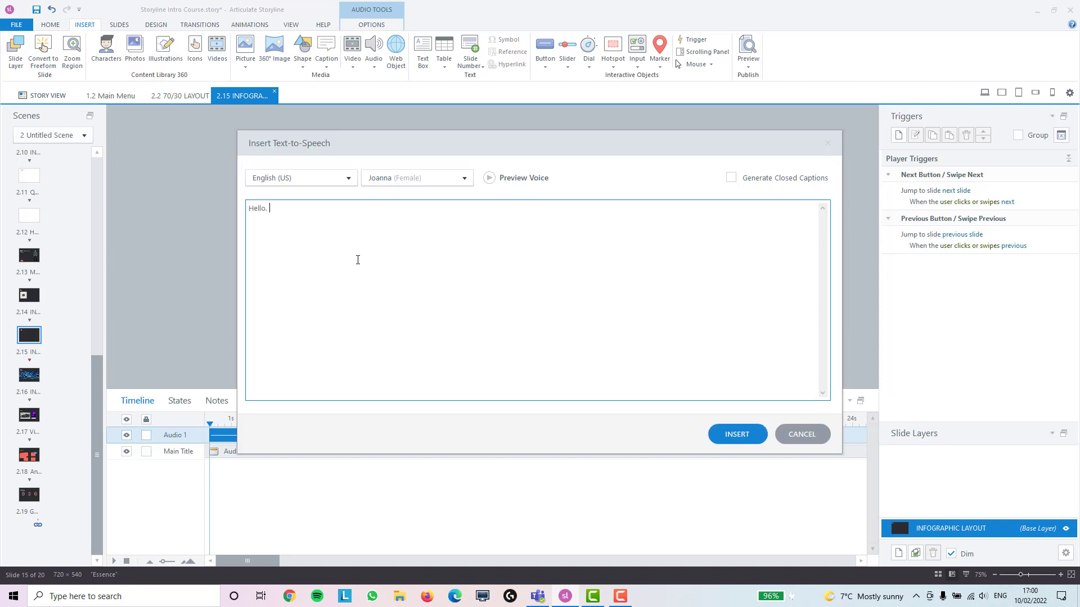
click(737, 434)
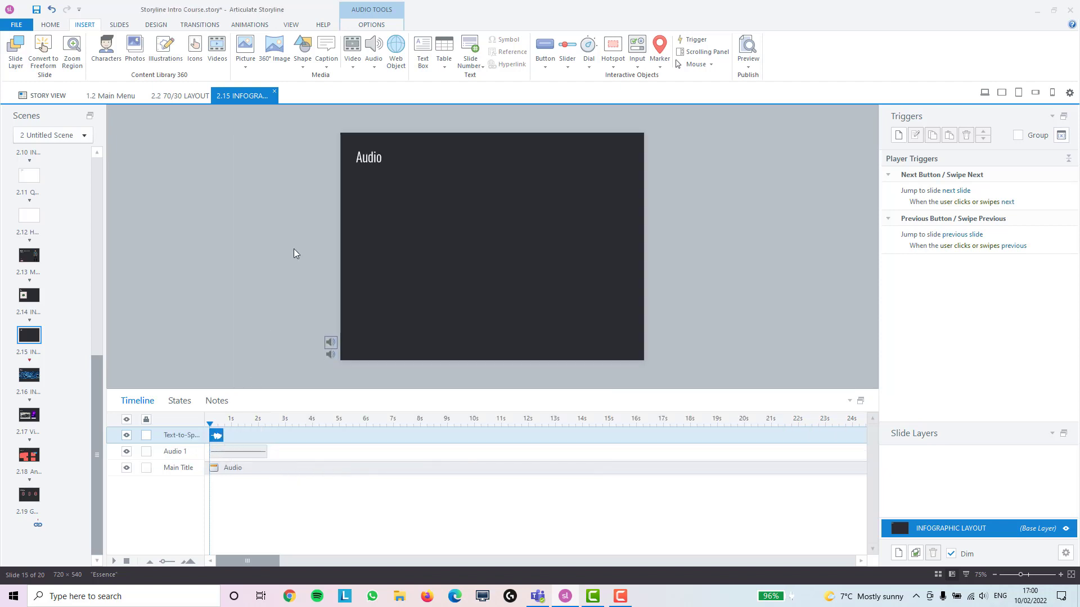
Step: Import a roughly seven-second audio file onto slide 2.15 as Audio 2
click(375, 69)
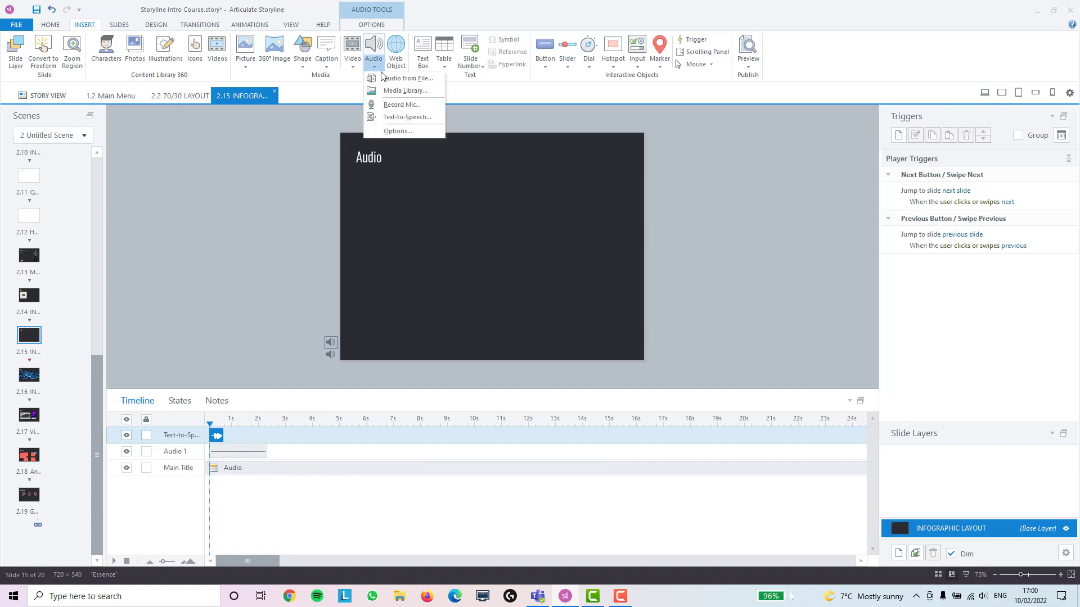
click(418, 79)
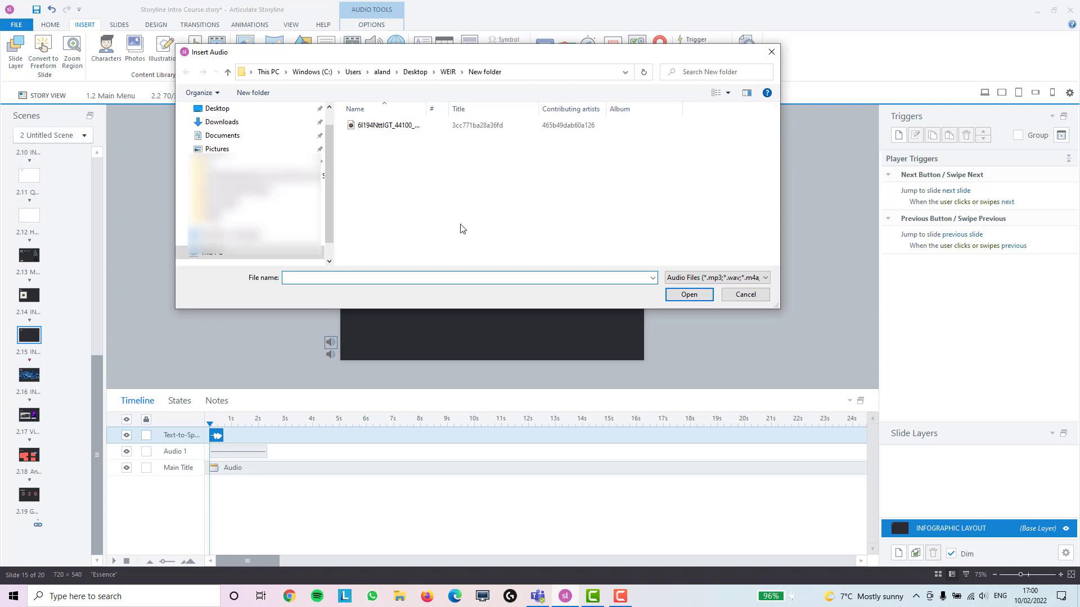
click(397, 127)
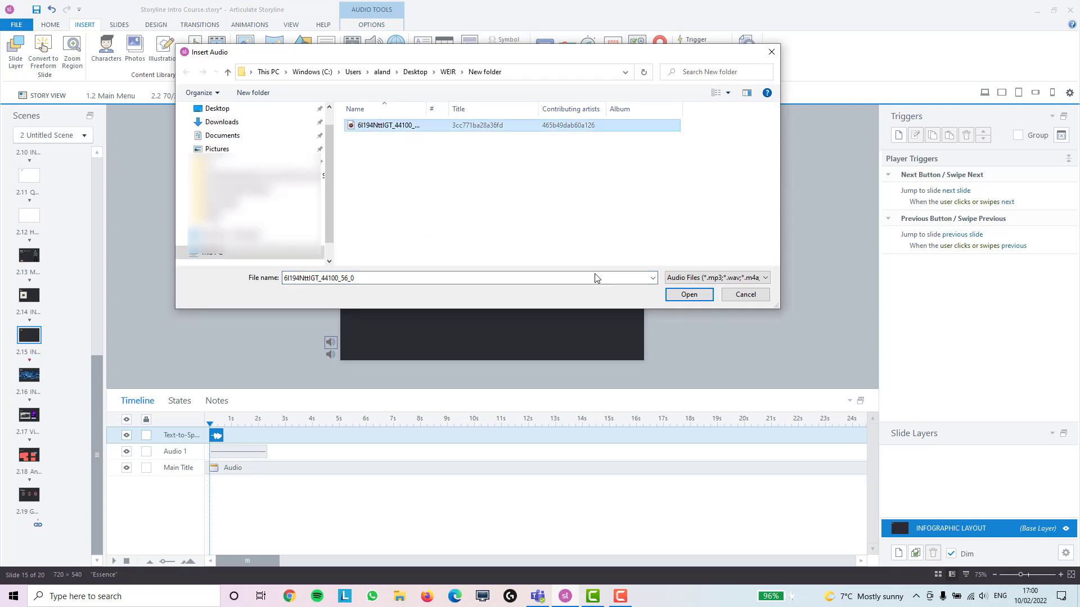
click(686, 295)
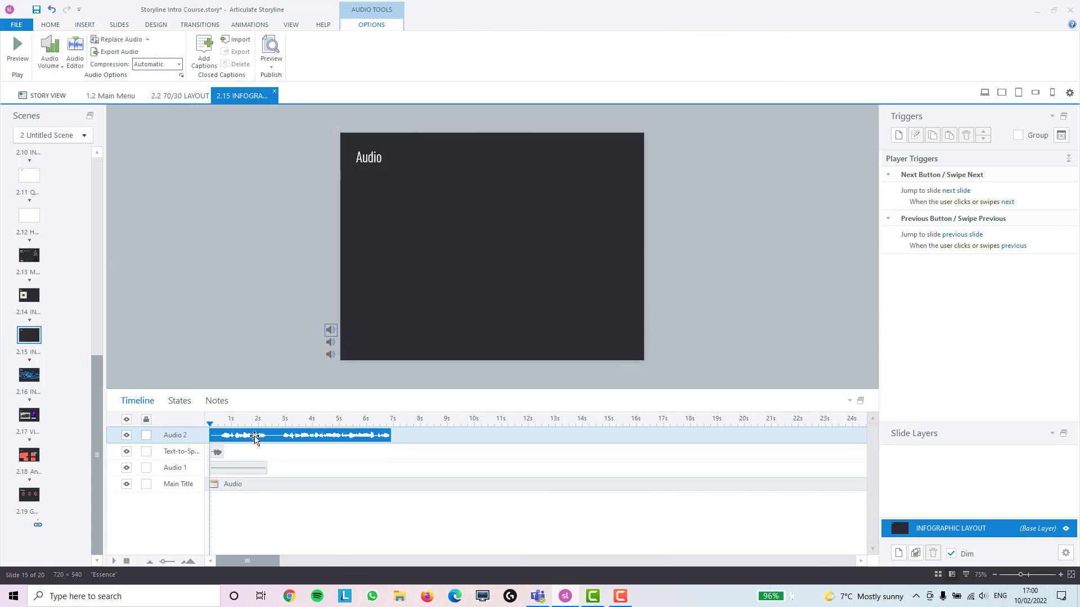
Step: Stagger the clips on the timeline, starting Audio 2 near 2.5 s and Text-to-Speech near 2.4 s
drag(254, 438, 322, 438)
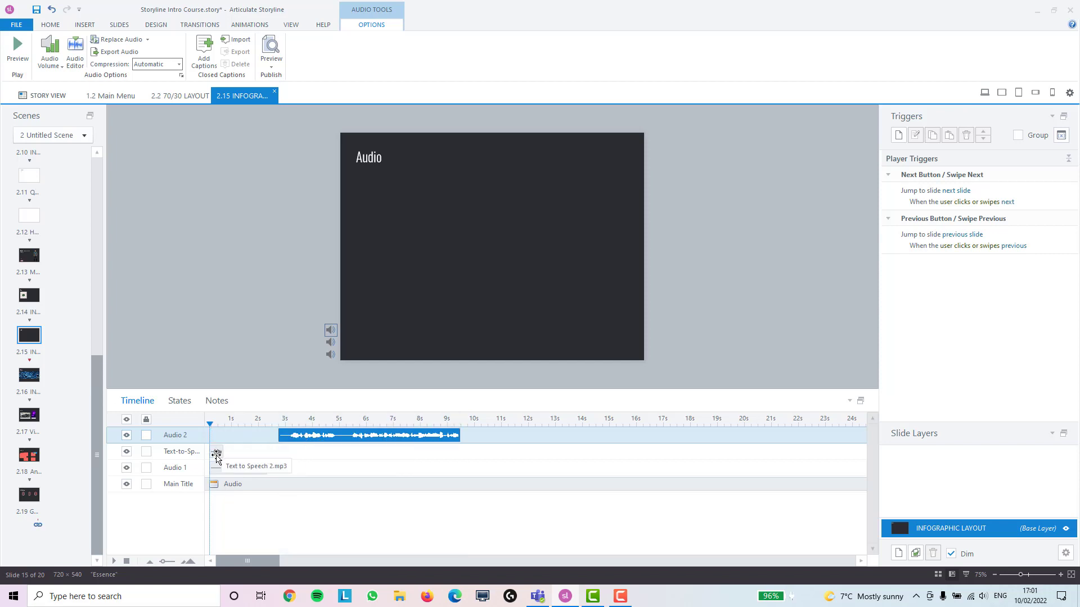
drag(216, 453, 275, 456)
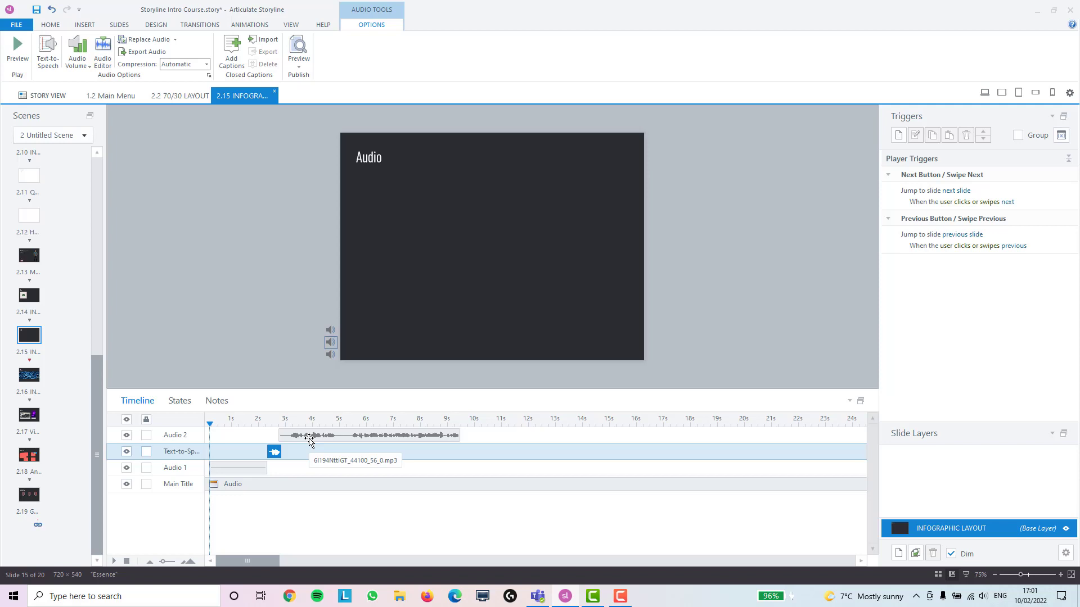
drag(309, 439, 312, 439)
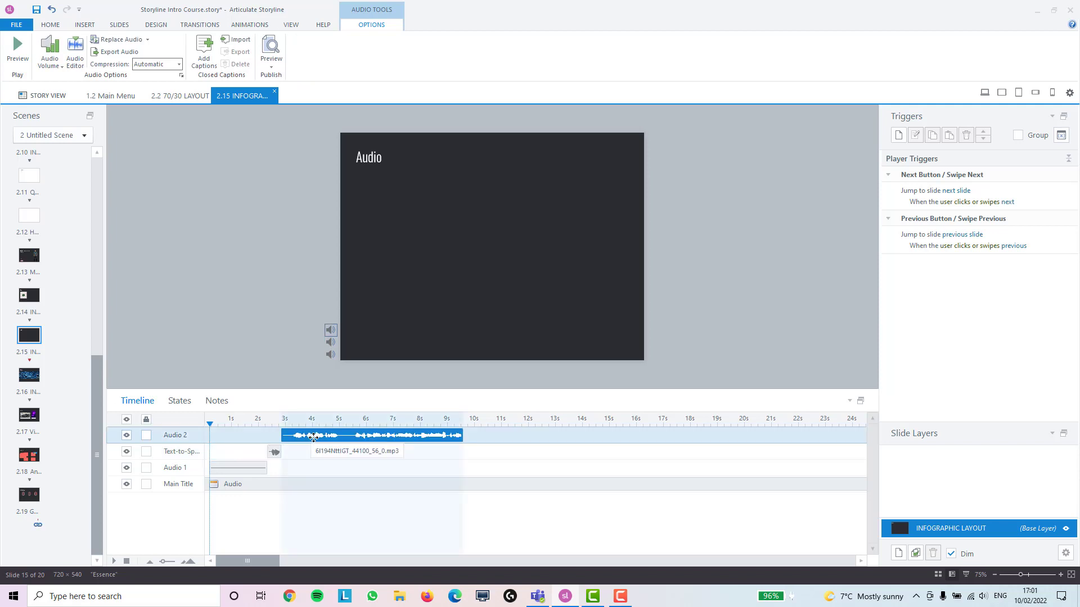
click(275, 451)
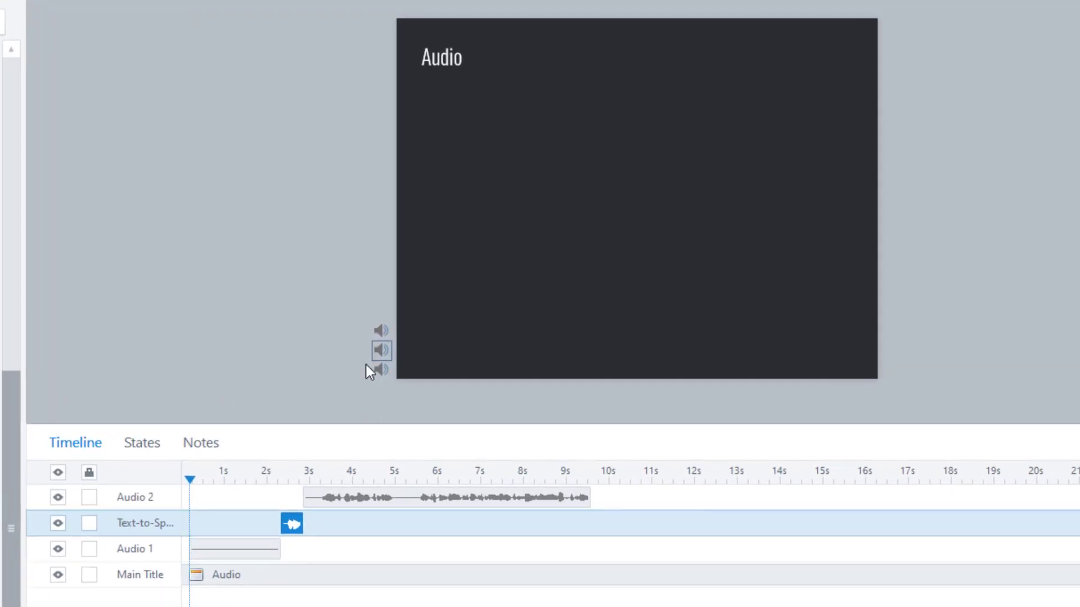
Step: Move the three speaker icons together into the slide's lower-left corner
drag(349, 309, 439, 419)
click(376, 383)
drag(347, 306, 416, 394)
drag(377, 353, 448, 338)
click(327, 381)
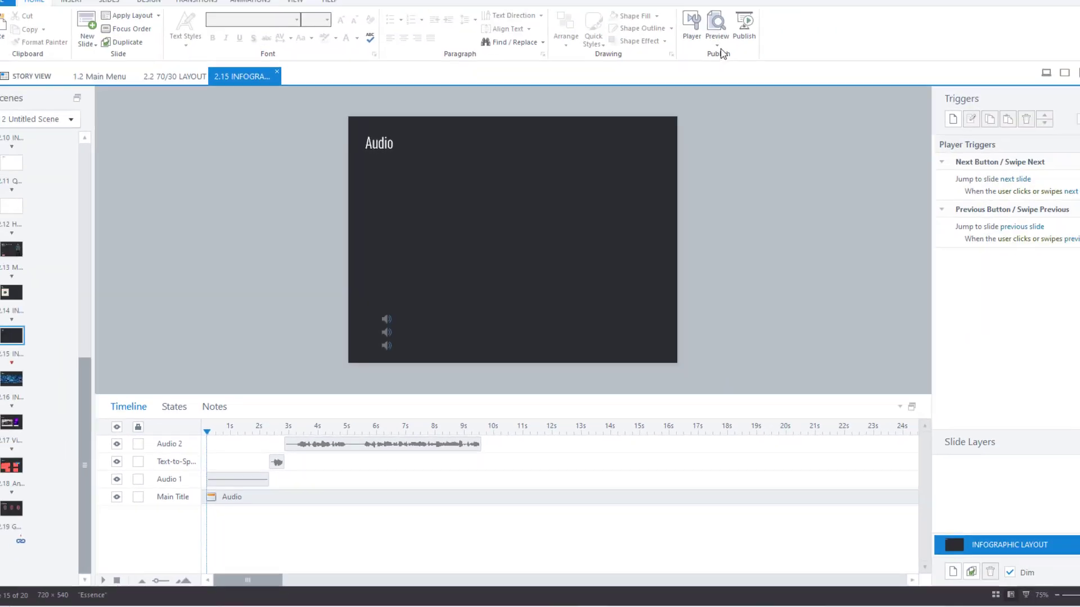
Step: Preview only the current Audio slide in the course player
click(681, 63)
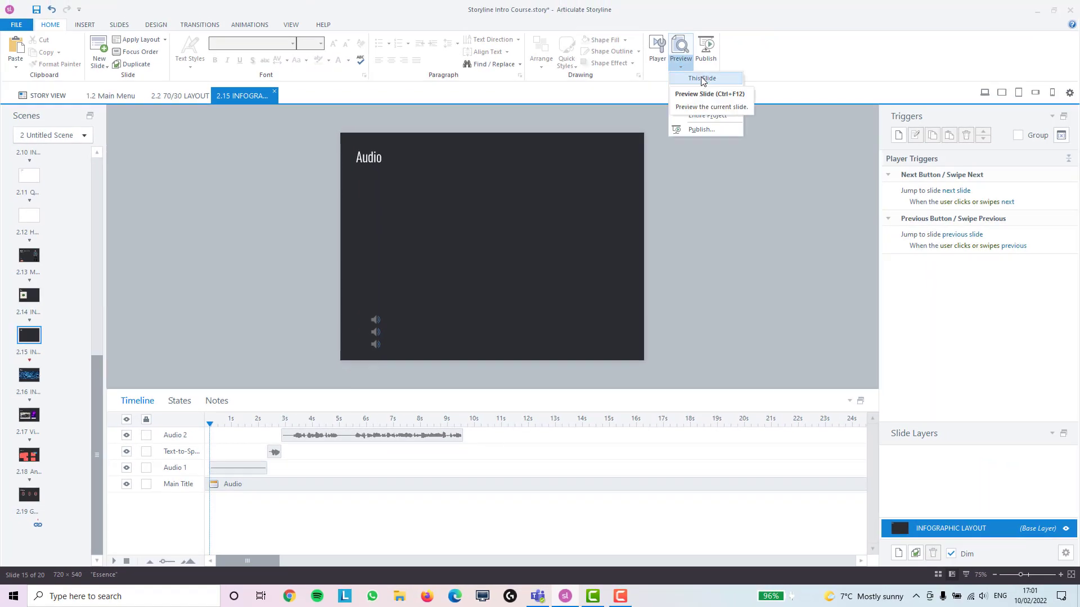
click(701, 79)
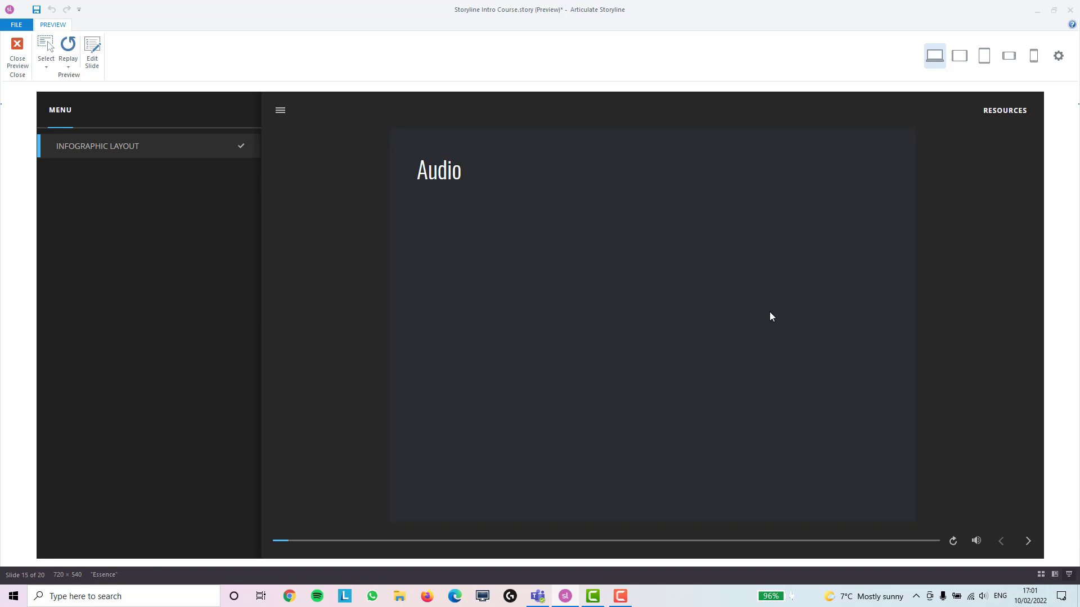
Step: Mute the preview and turn off the Seekbar player control, leaving only volume
click(975, 544)
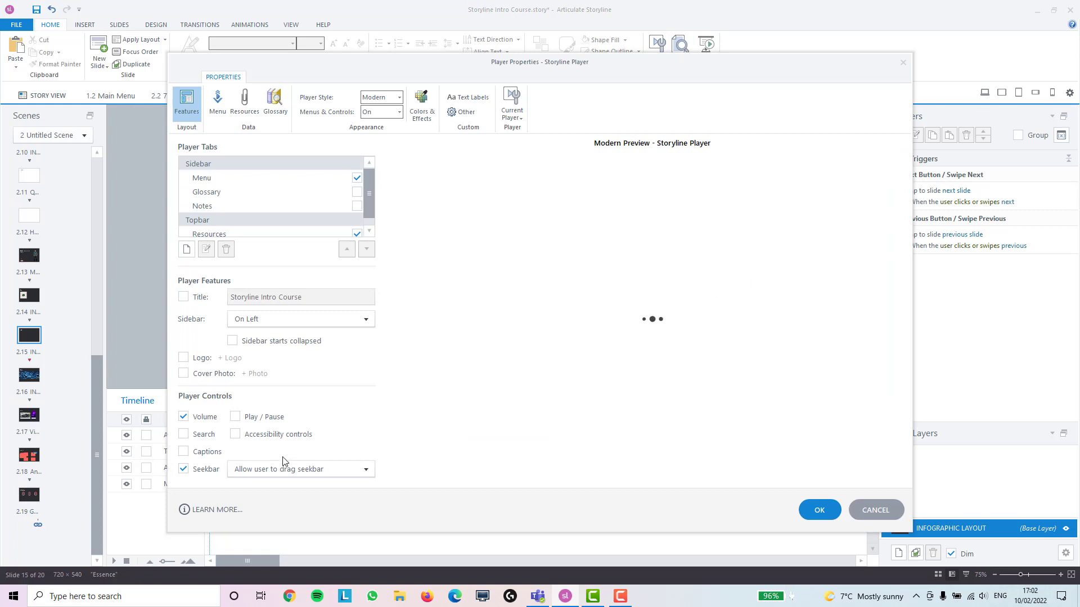
click(184, 470)
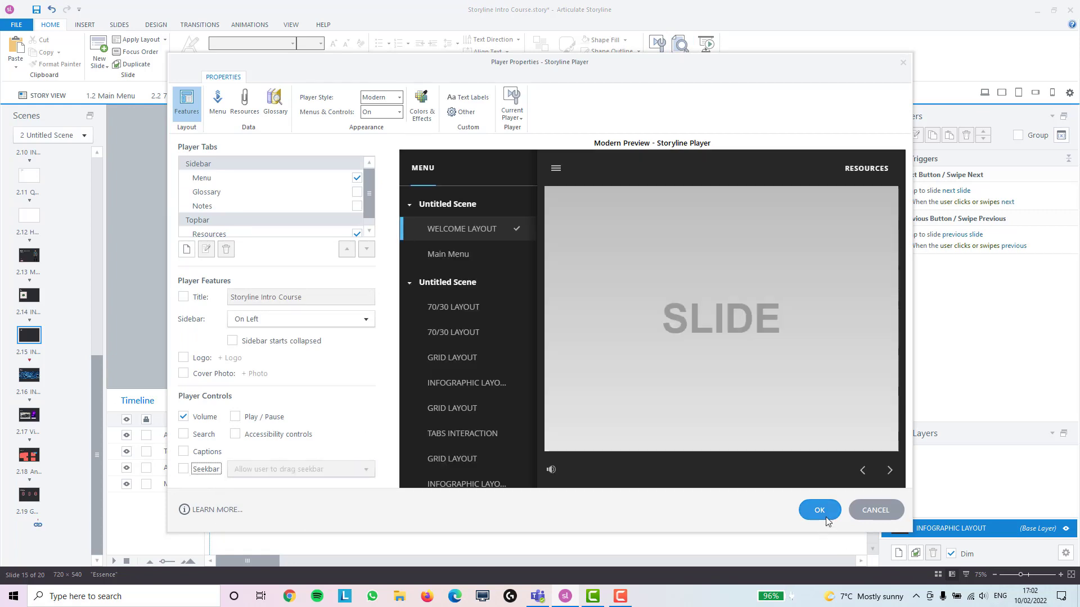
mouse_move(551, 475)
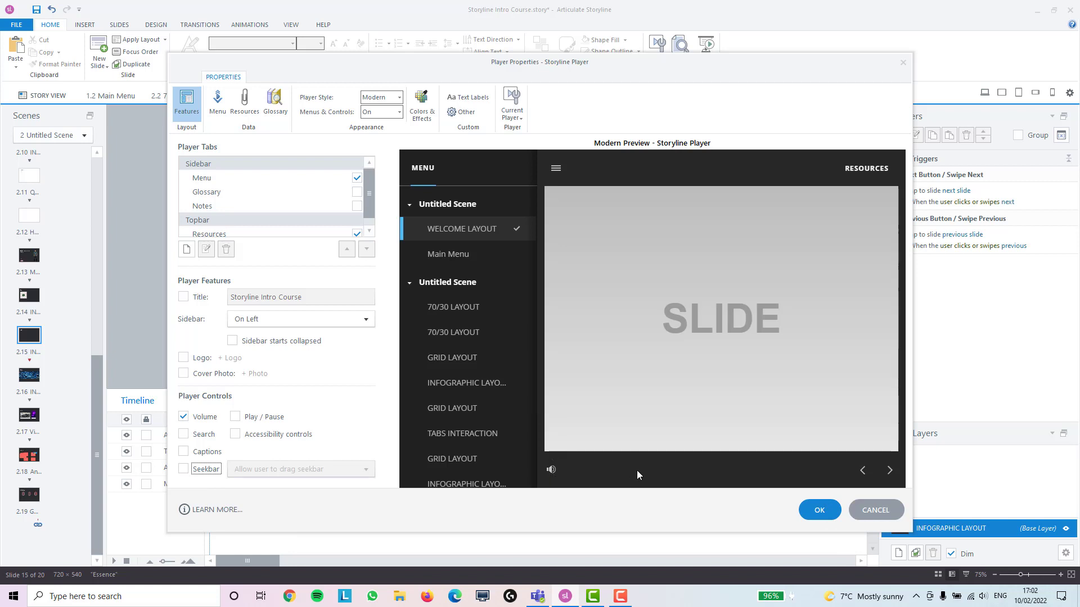
click(805, 504)
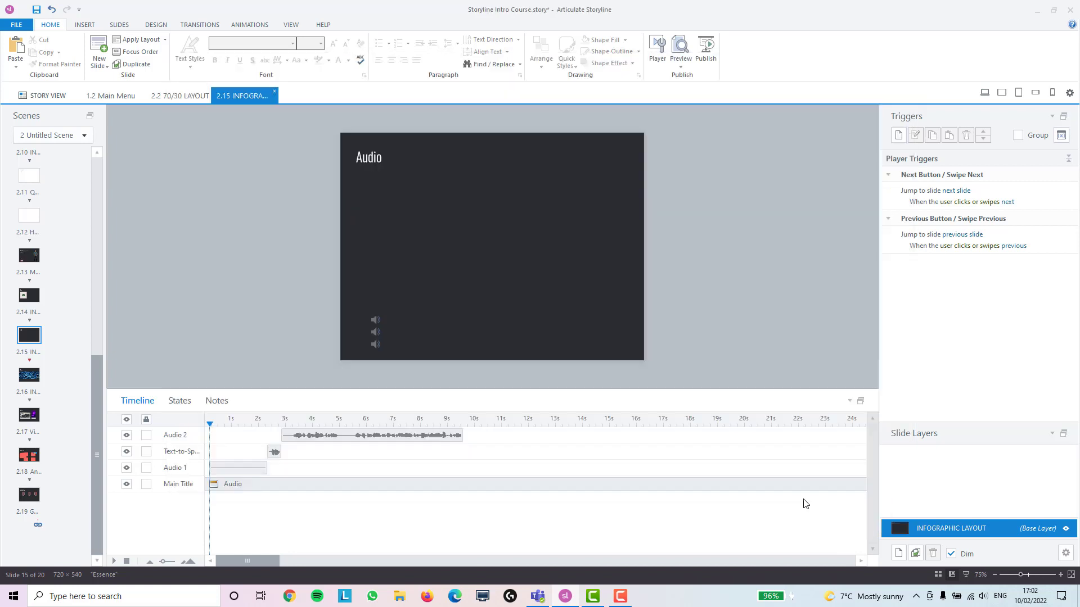
click(681, 65)
click(693, 80)
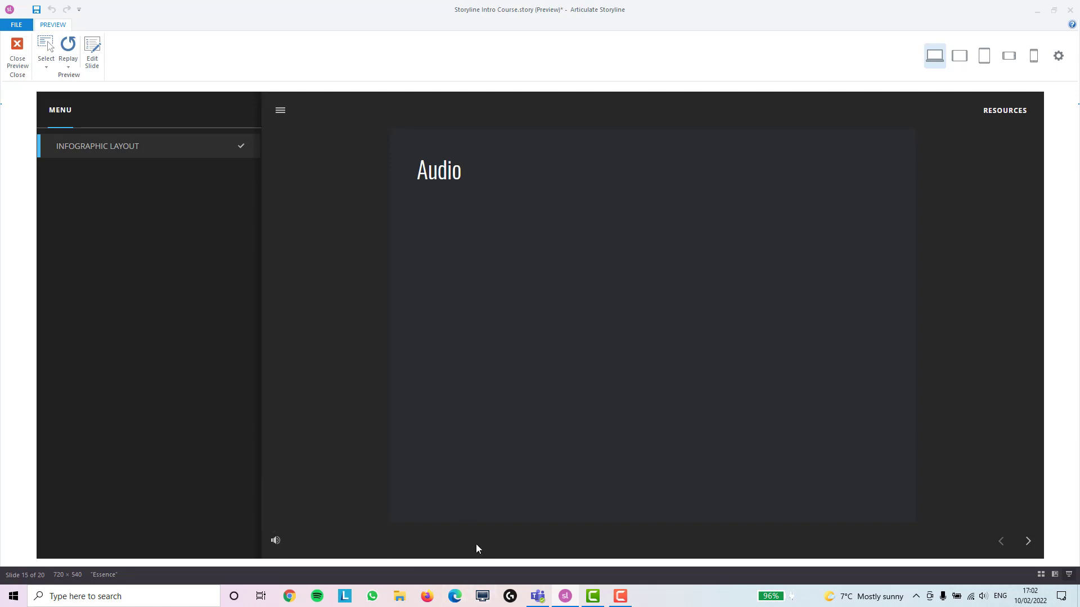
click(276, 542)
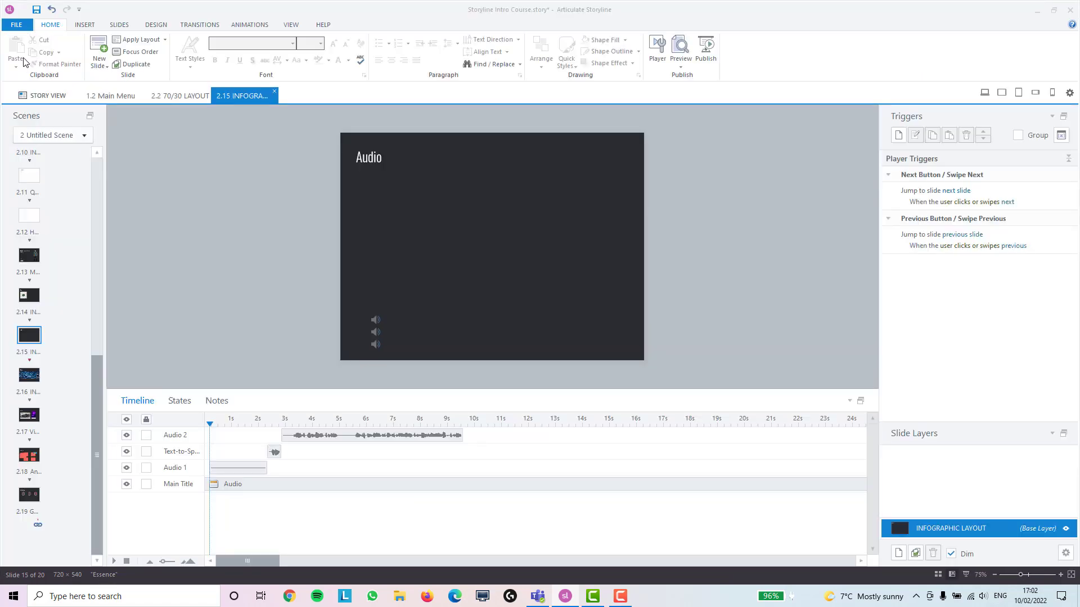
Step: Go to slide 2.14, return to slide 2.15, and select the Audio 2 clip on the timeline
mouse_move(254, 560)
mouse_down()
mouse_move(679, 562)
mouse_move(832, 547)
mouse_move(673, 557)
mouse_move(218, 548)
mouse_up()
click(31, 299)
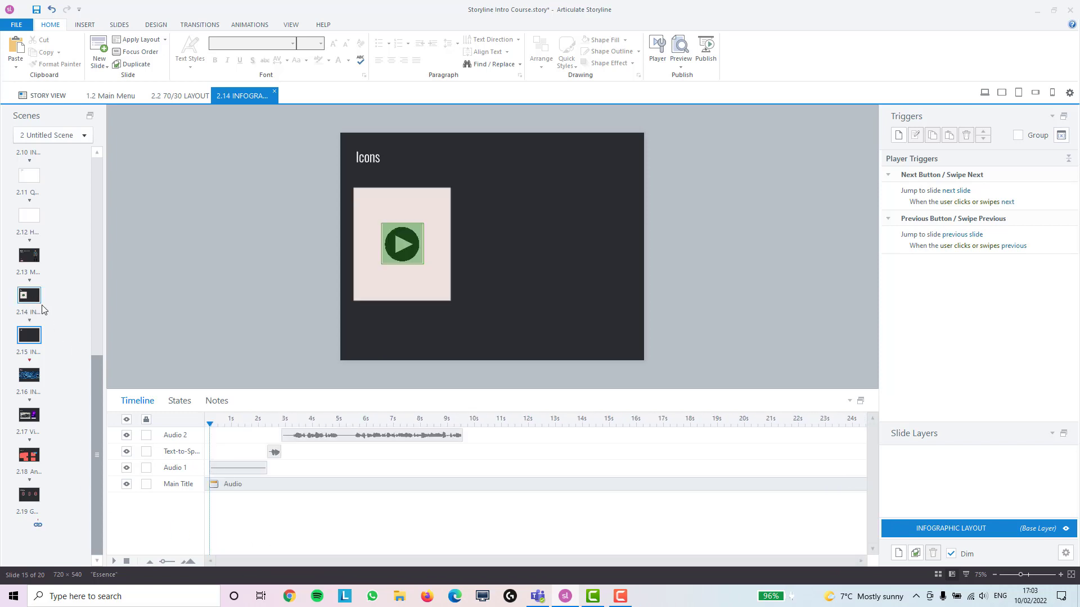
click(30, 336)
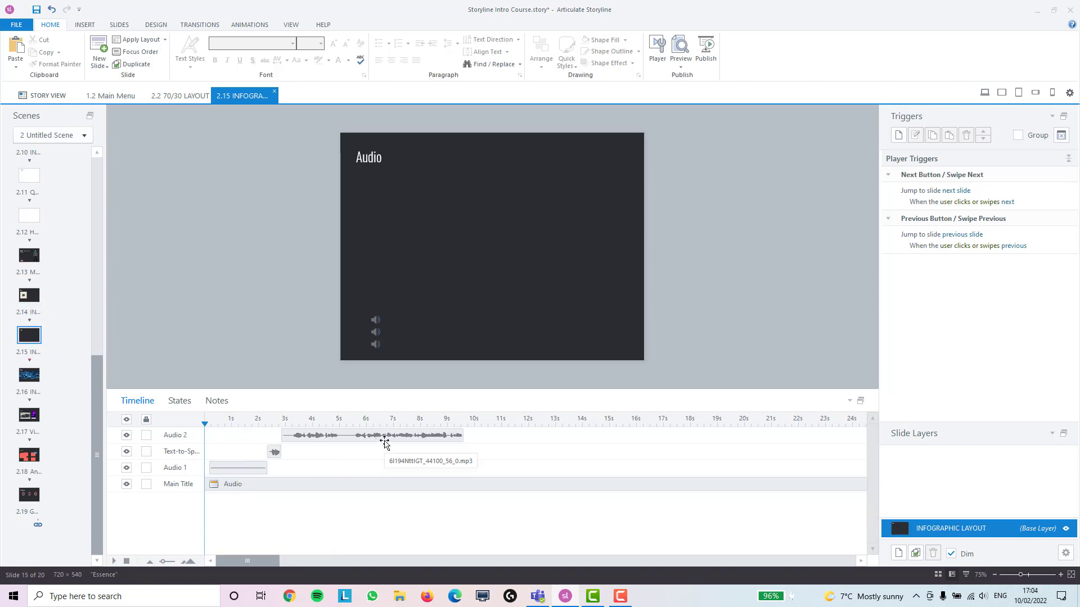
click(384, 438)
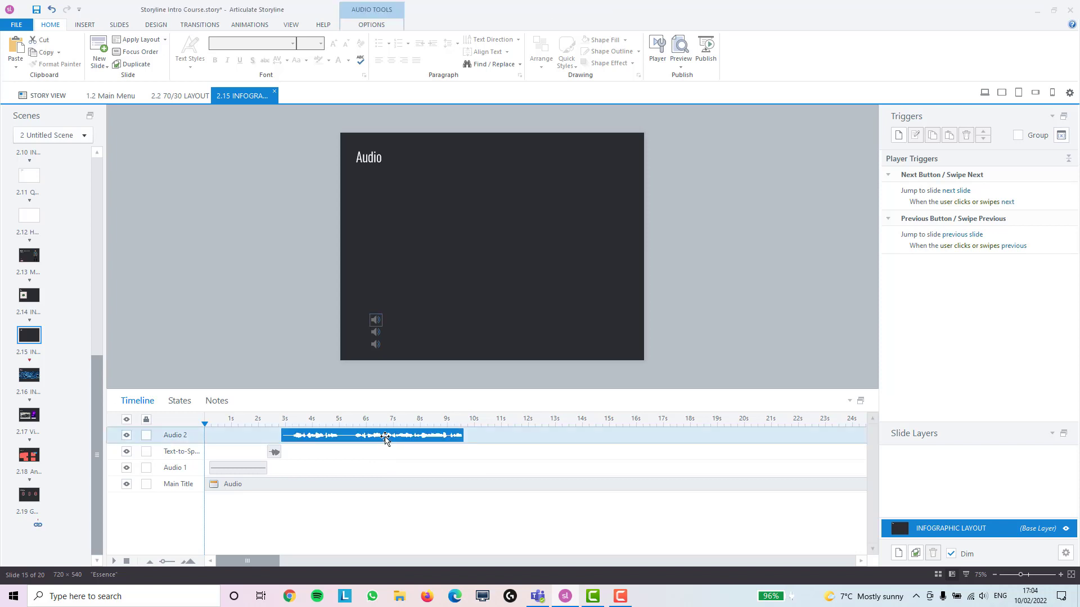
Step: Crop Audio 2 in the Audio Editor from 6.74 s to a 1.44-second excerpt and save
right_click(386, 440)
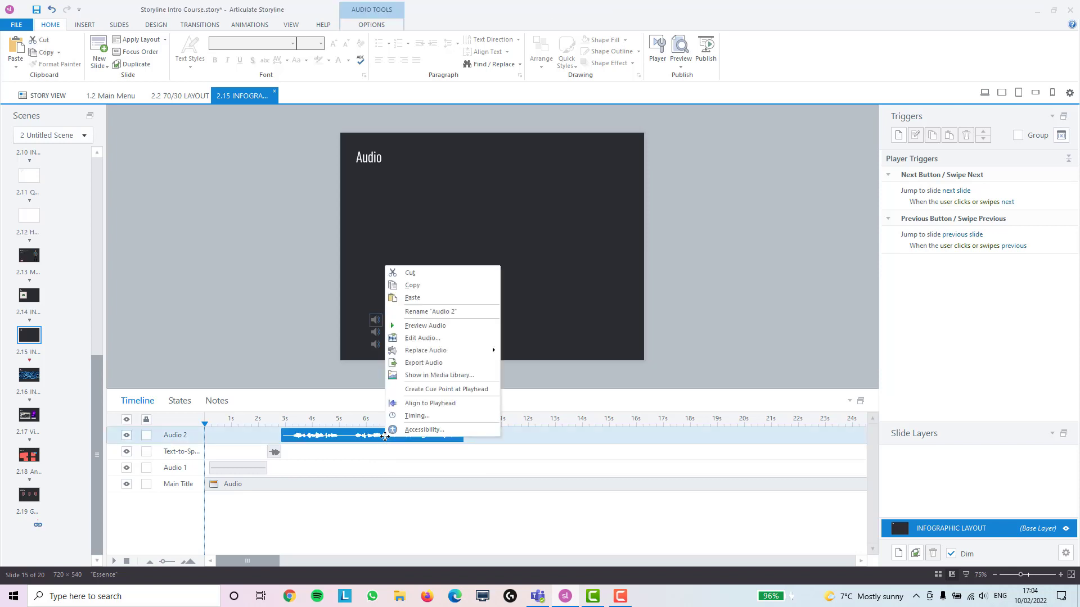
click(446, 339)
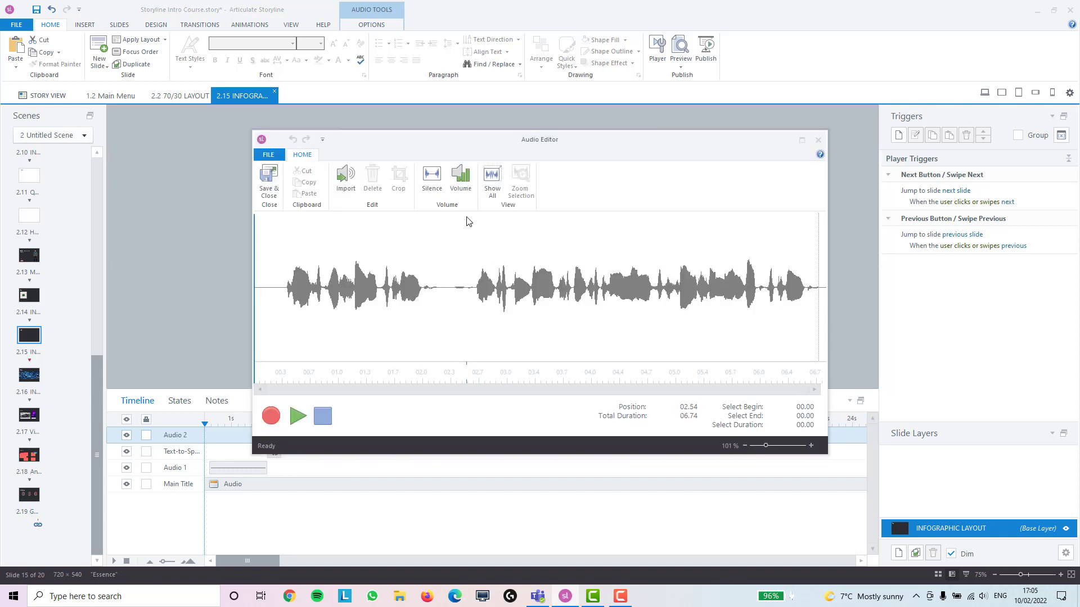
drag(467, 225, 588, 226)
click(400, 177)
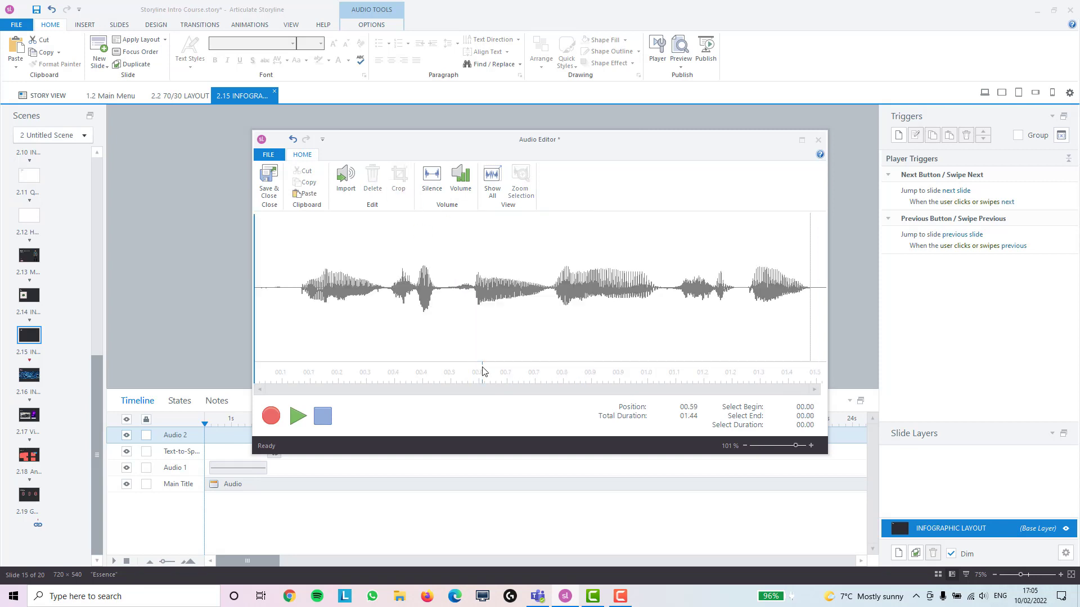
click(269, 181)
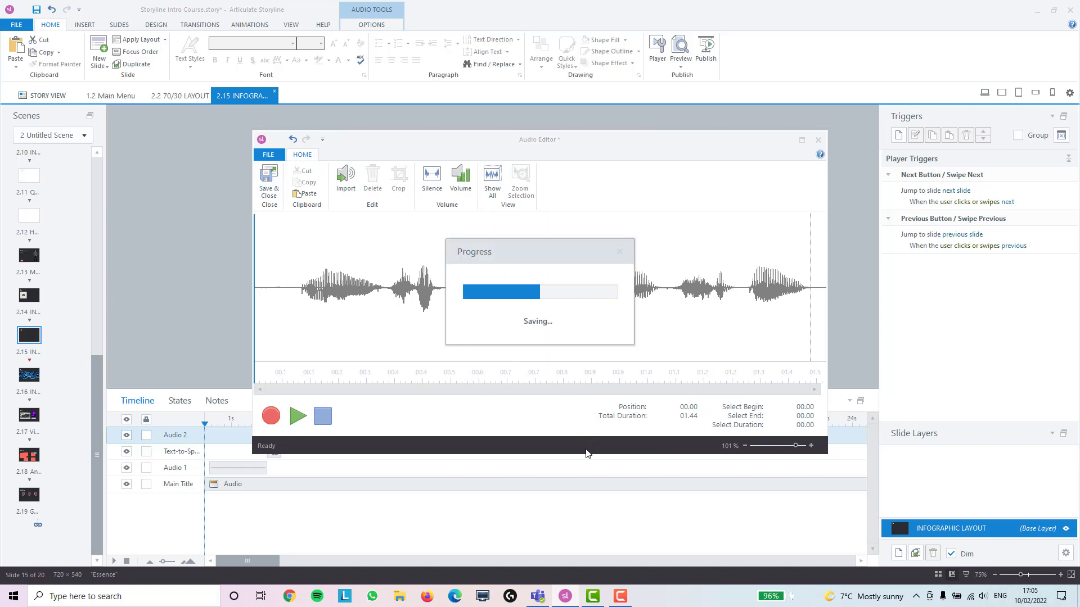